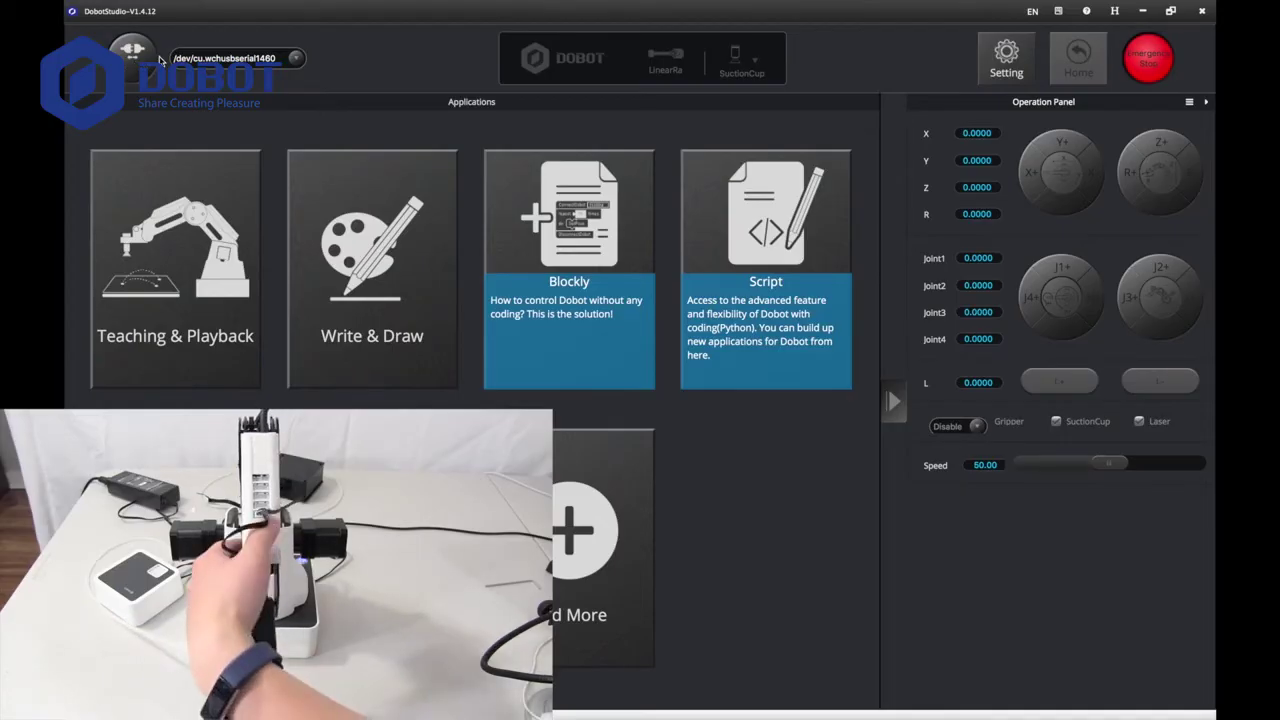
# Connect DobotStudio to the Dobot Magician on its serial port
pyautogui.click(140, 55)
pyautogui.click(585, 200)
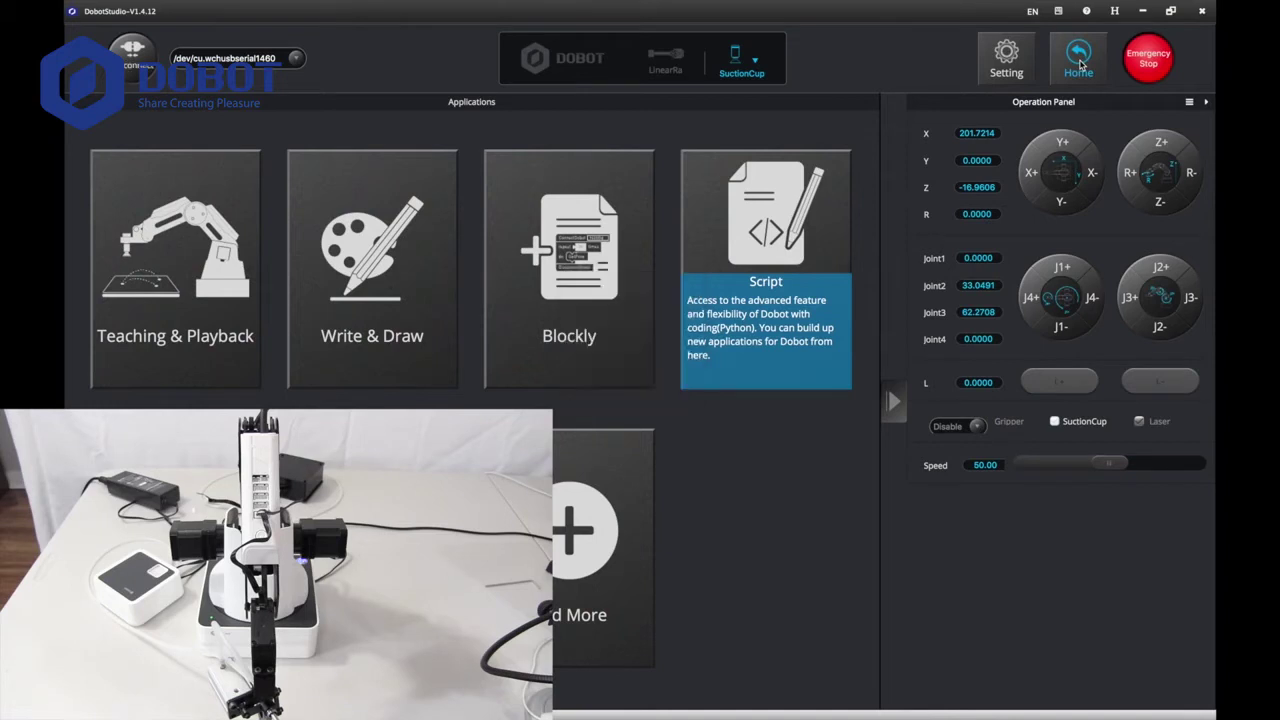
# Home the Dobot arm
pyautogui.click(1077, 64)
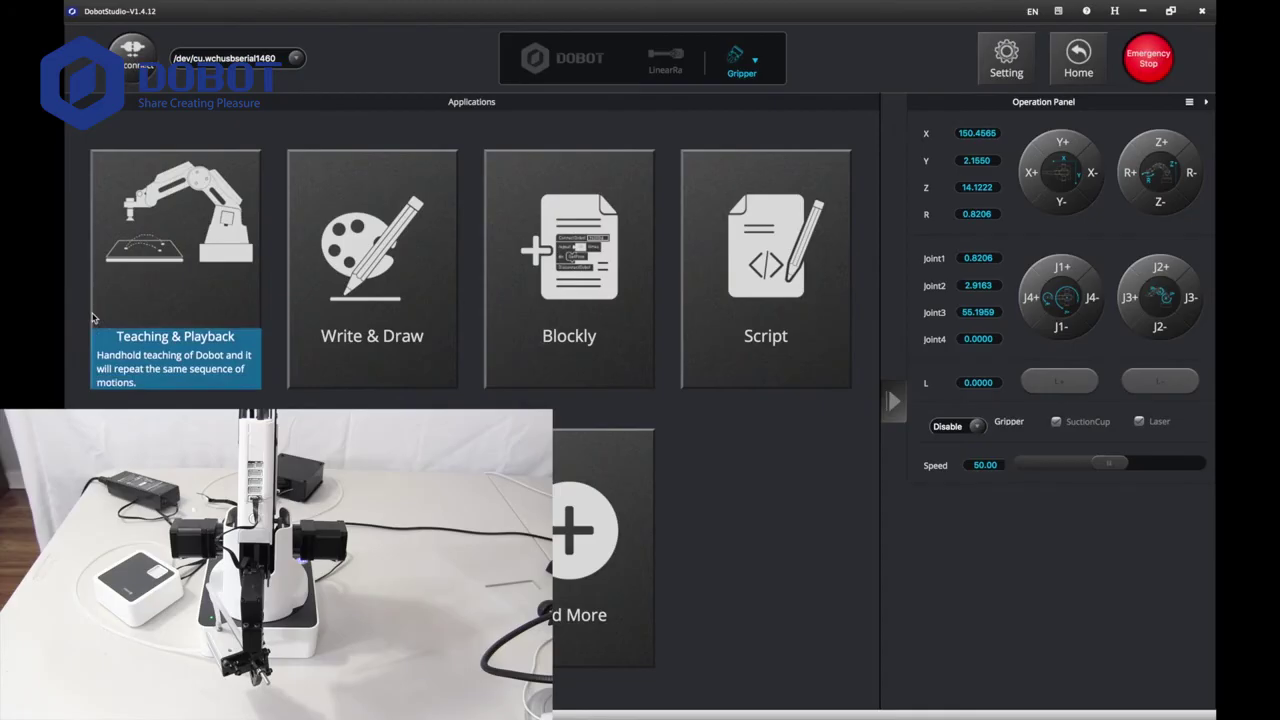
# In Teaching & Playback, delete all existing points (P1 and P2) from the table
pyautogui.click(95, 318)
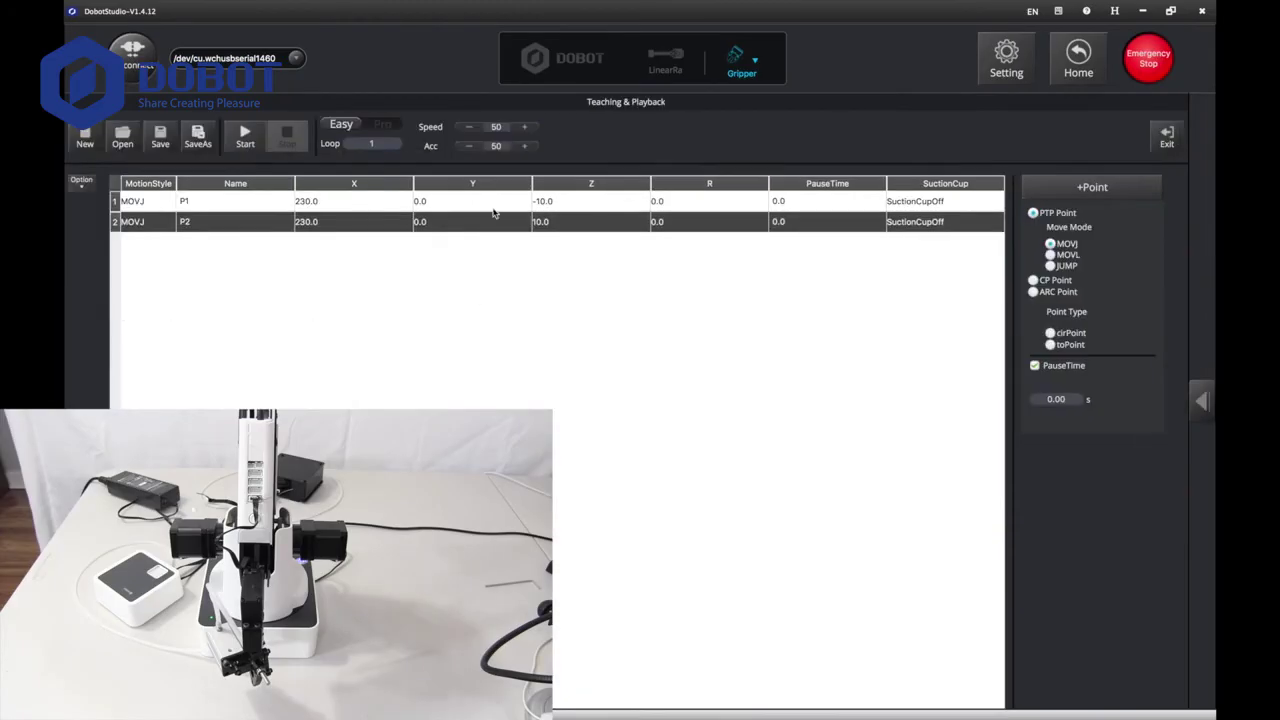
pyautogui.click(293, 203)
pyautogui.rightClick(293, 202)
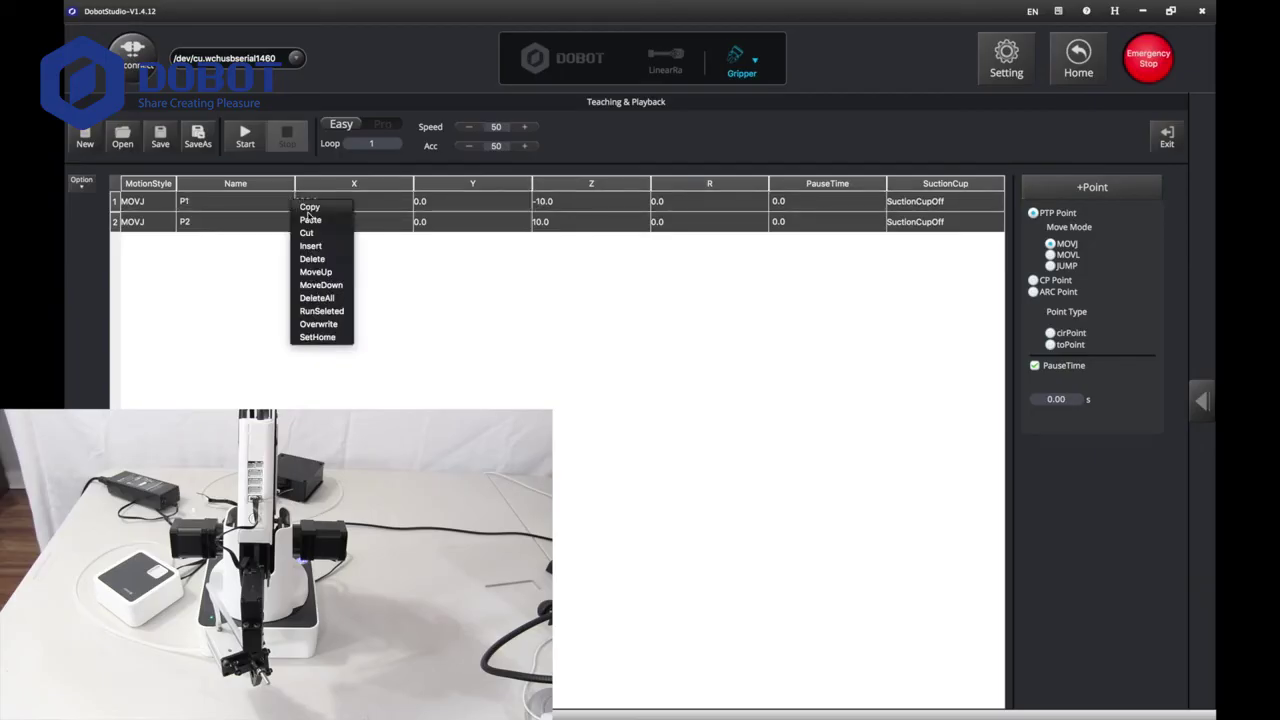
pyautogui.click(320, 262)
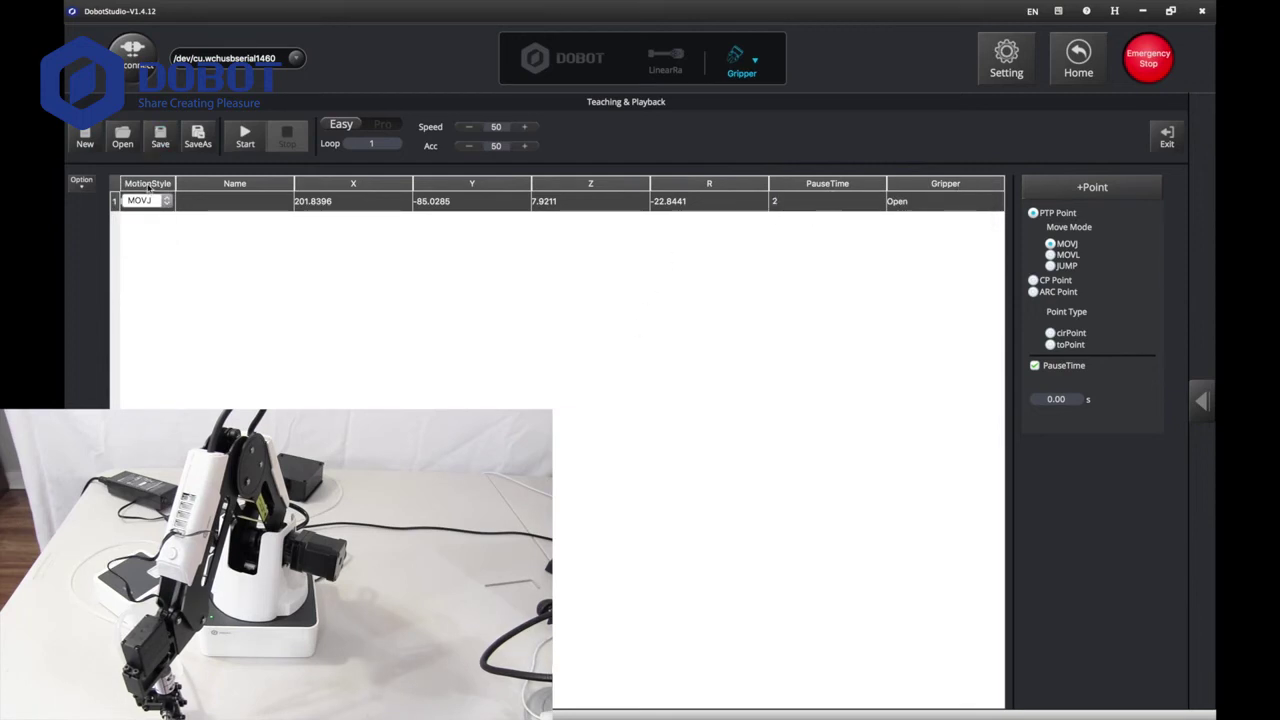
# Set the second point's Gripper column to Close, leaving its motion style unchanged
pyautogui.click(188, 294)
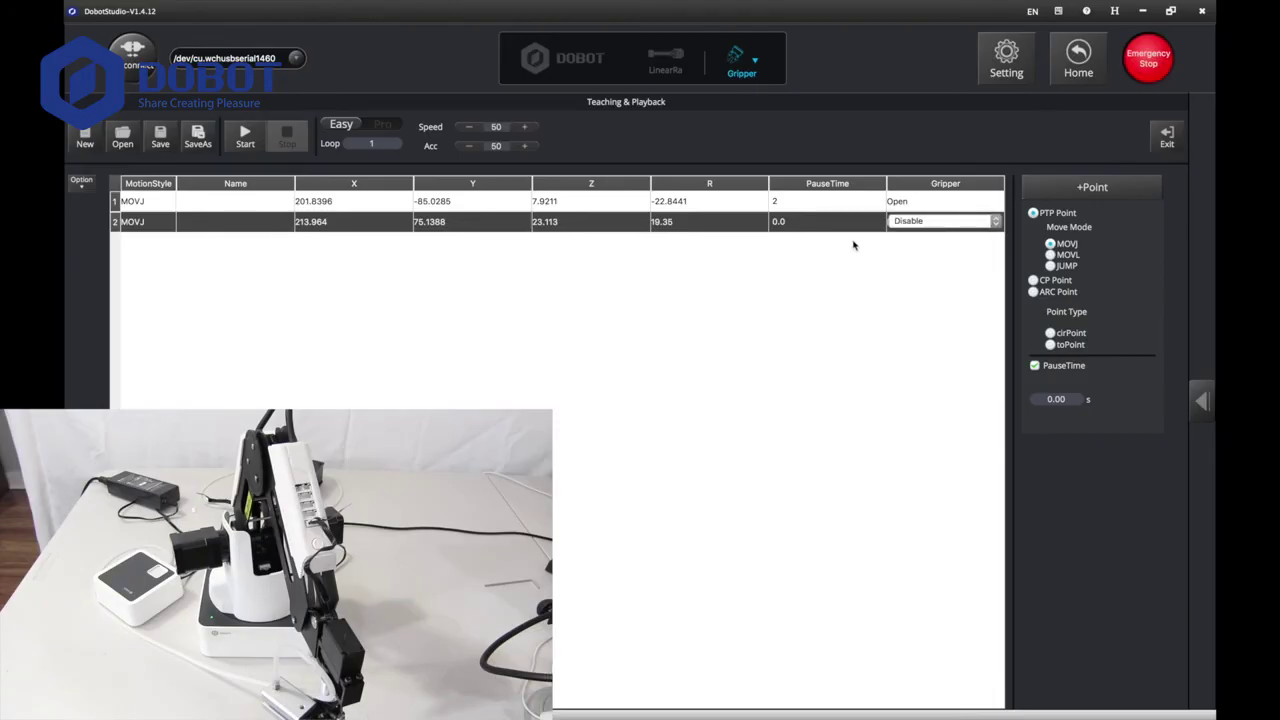
pyautogui.click(863, 240)
pyautogui.click(902, 223)
pyautogui.click(907, 222)
pyautogui.click(911, 247)
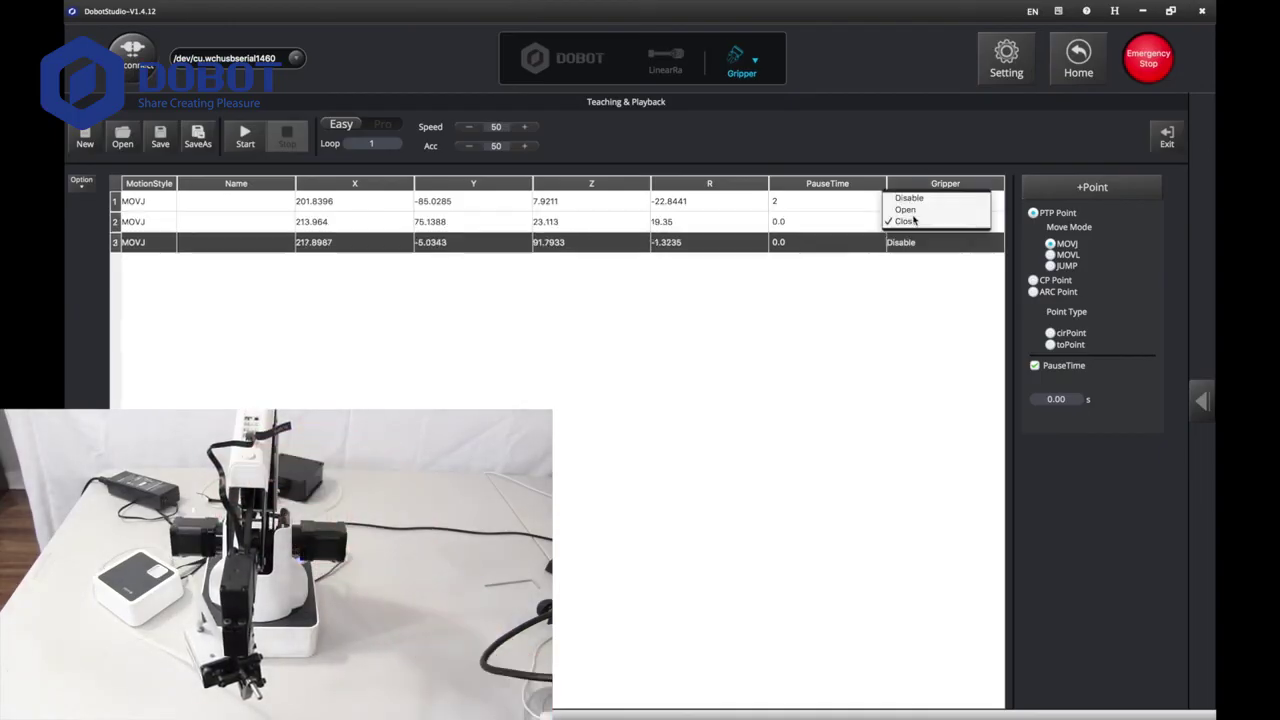
pyautogui.click(960, 221)
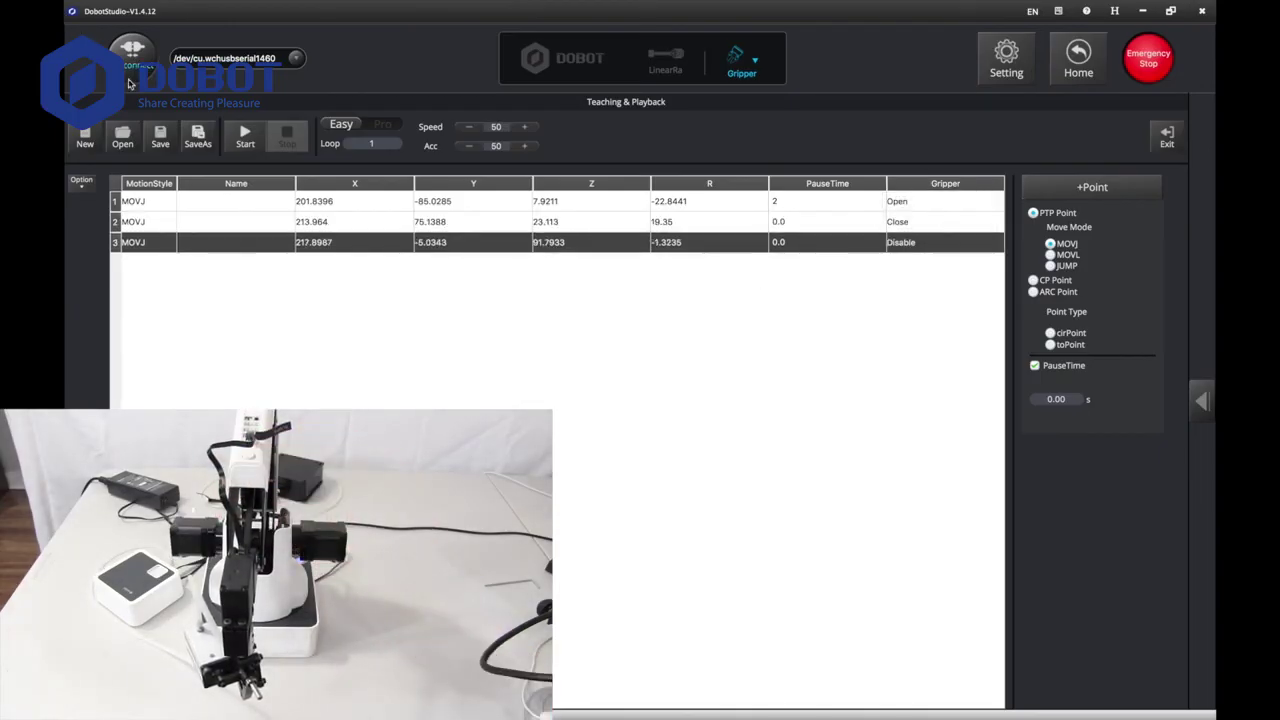
pyautogui.click(238, 141)
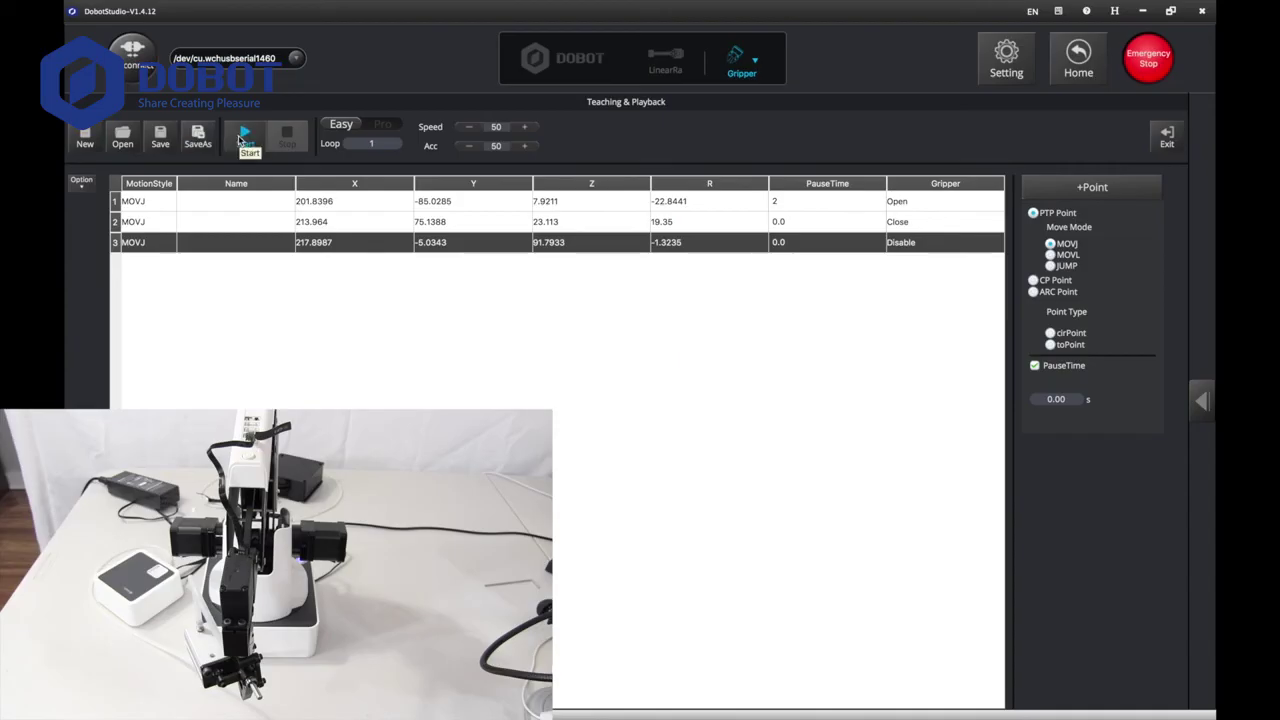
# Give points 2 and 3 a PauseTime of 2 and start playback
pyautogui.doubleClick(839, 224)
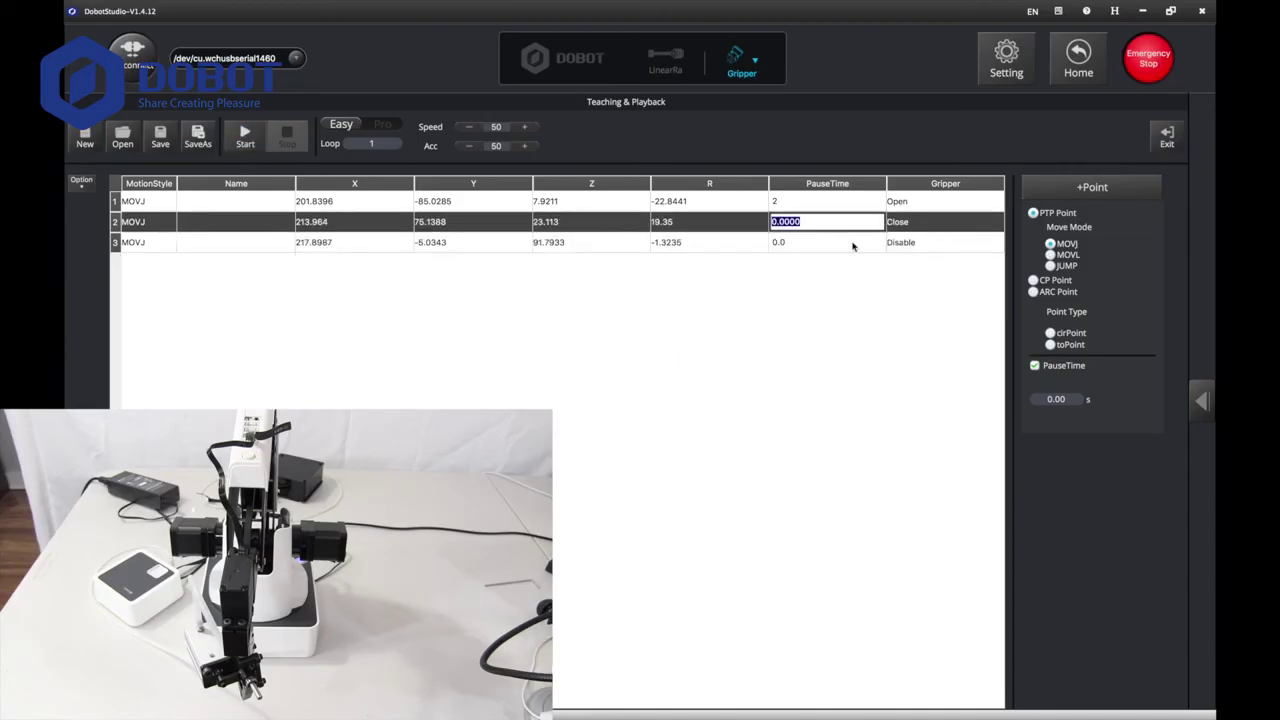
pyautogui.write('2')
pyautogui.doubleClick(790, 244)
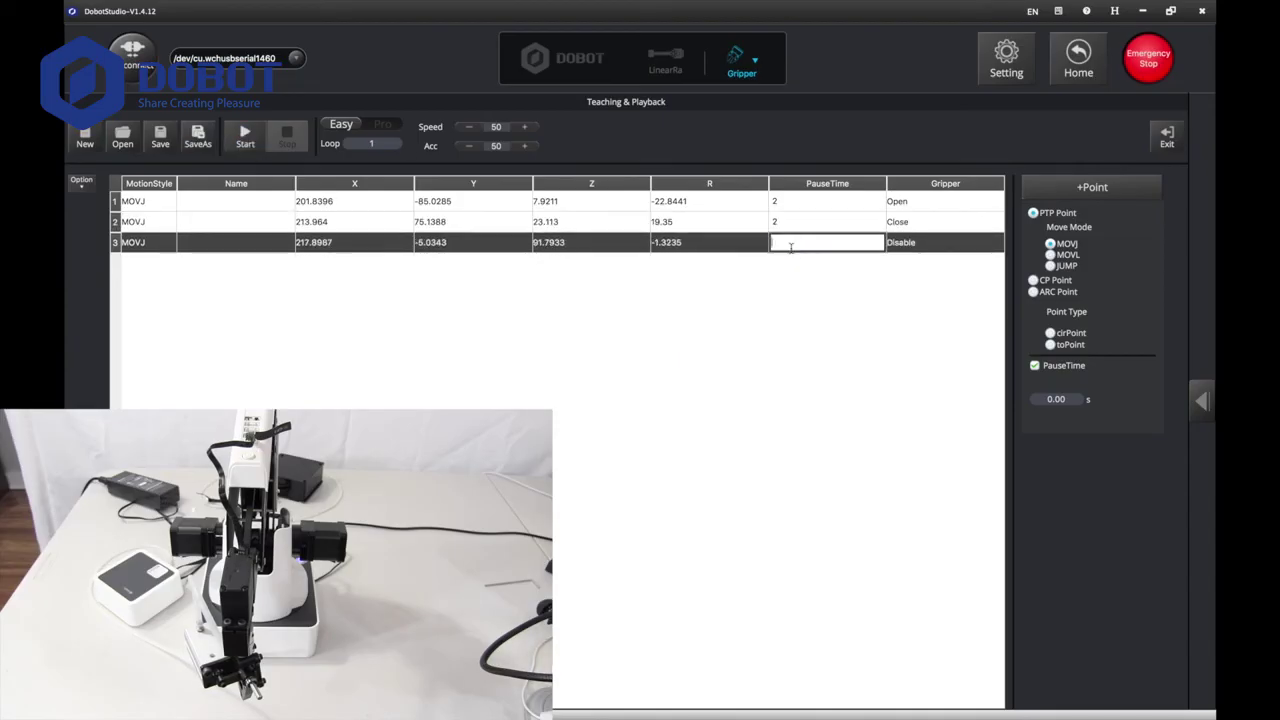
pyautogui.write('2')
pyautogui.press('Return')
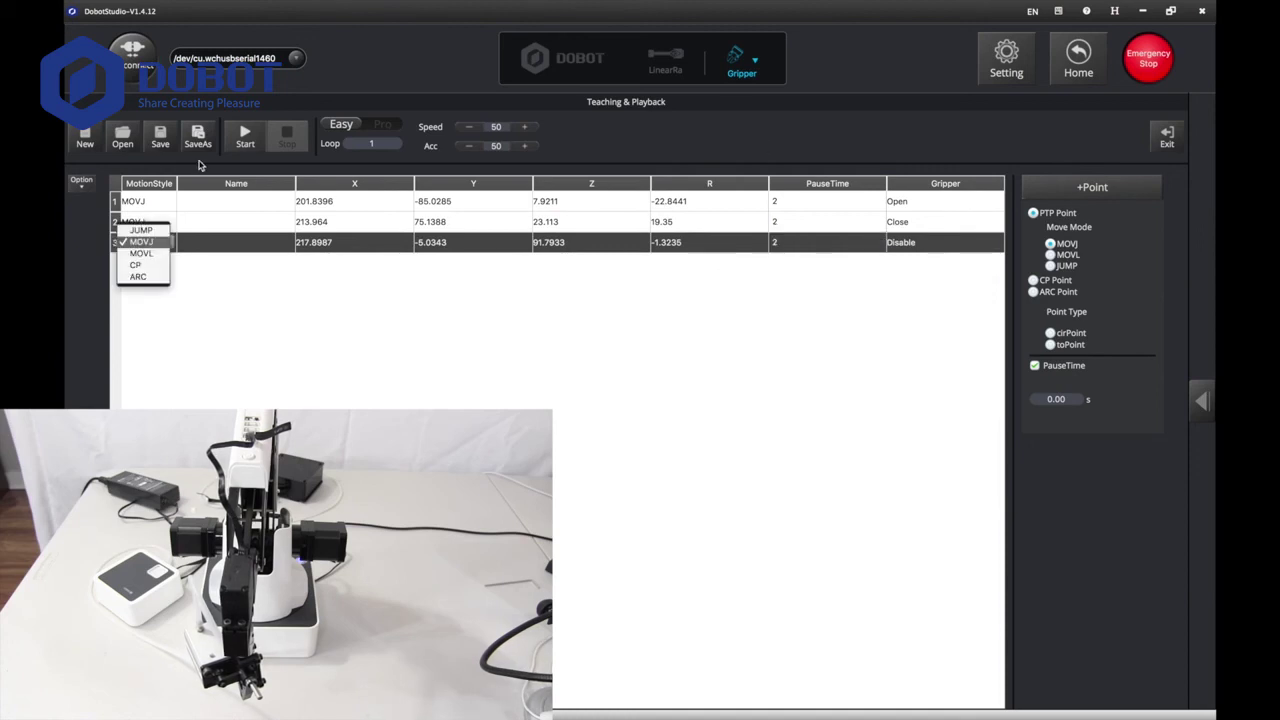
pyautogui.click(240, 145)
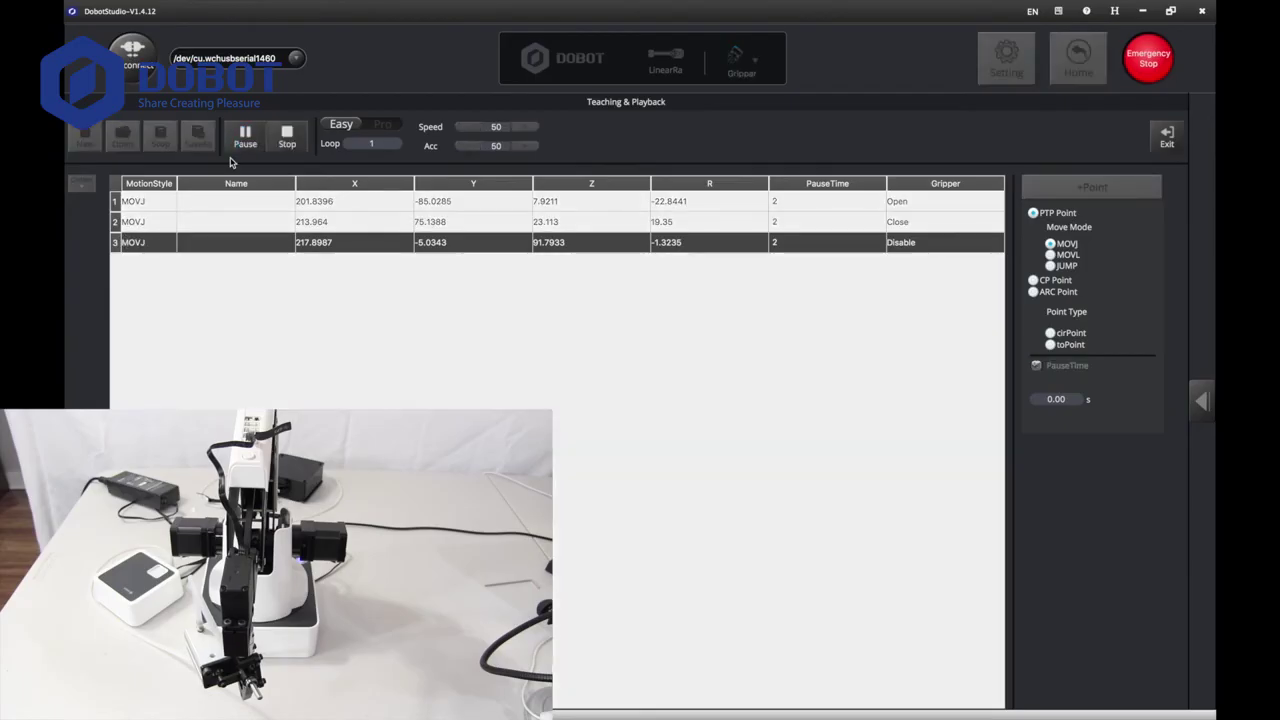